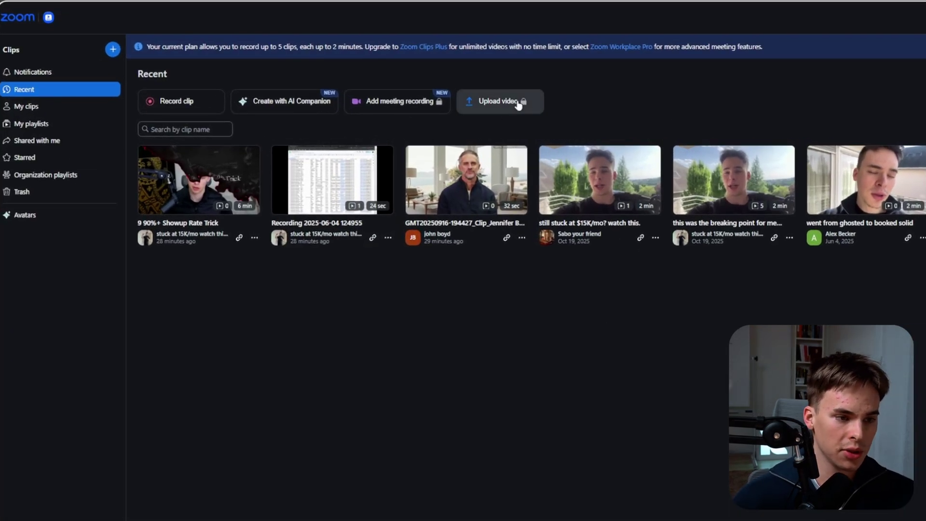
Try to upload a local video as a clip and choose to upgrade the plan.
click(519, 103)
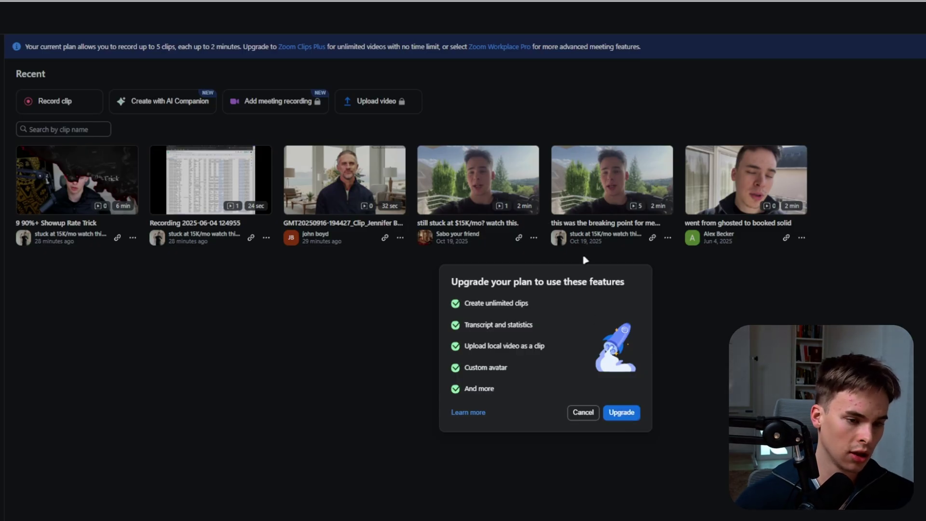
click(622, 412)
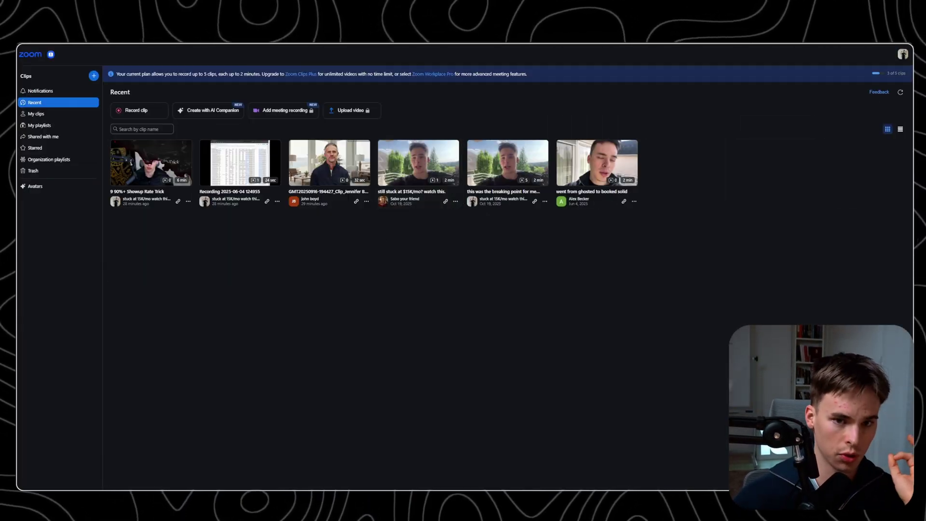
Mark up the first two clips with red circles and arrows leading to circled notes "1–2" and "2–3", and exit annotation mode.
key(ctrl+shift+a)
mouse_move(170, 128)
mouse_down()
mouse_move(149, 213)
mouse_move(164, 138)
mouse_up()
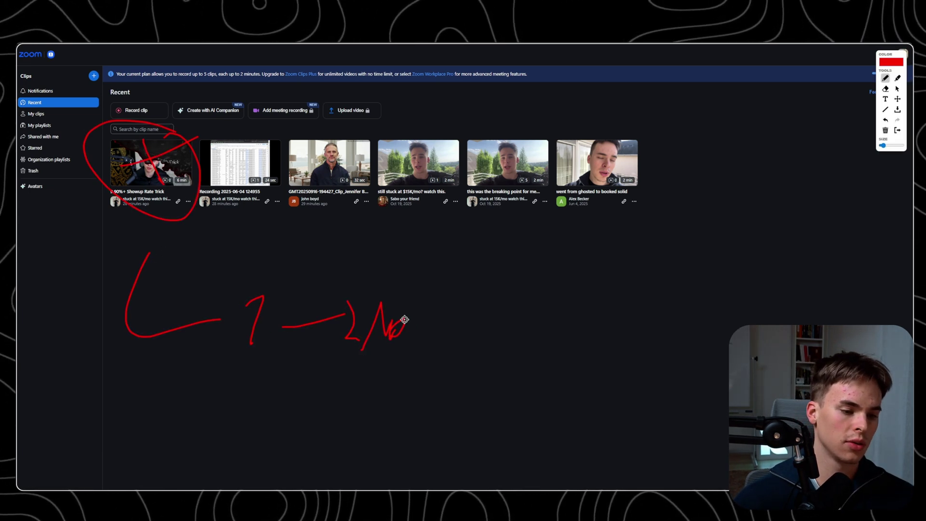
mouse_move(369, 246)
mouse_down()
mouse_move(186, 325)
mouse_move(343, 265)
mouse_up()
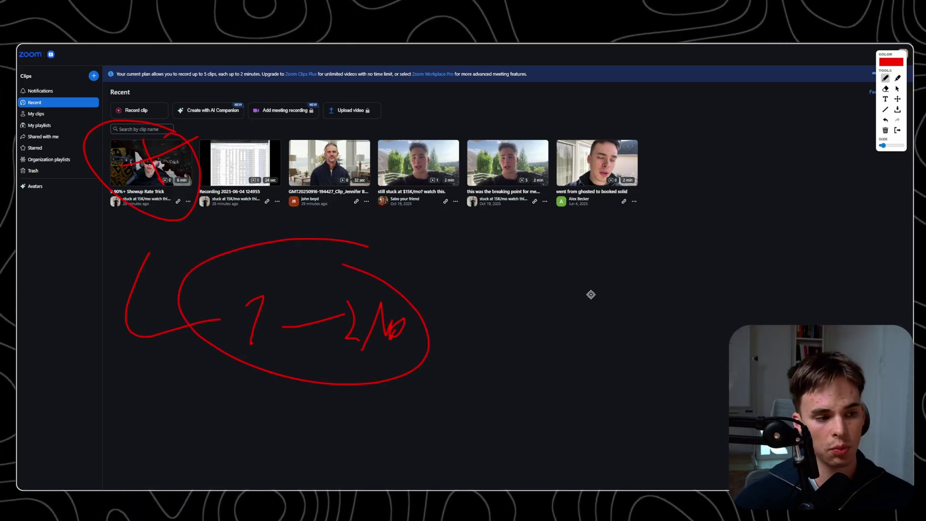
drag(280, 183, 507, 256)
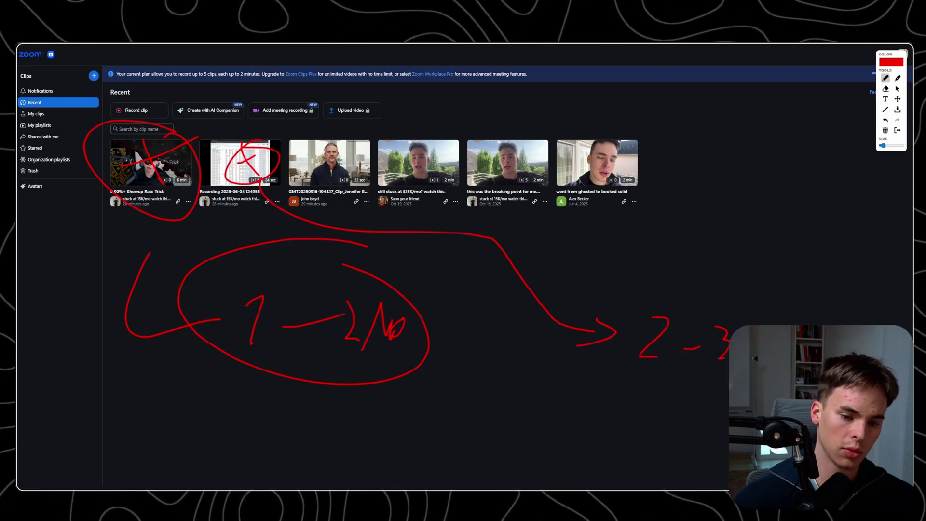
drag(730, 283, 737, 285)
drag(257, 124, 252, 155)
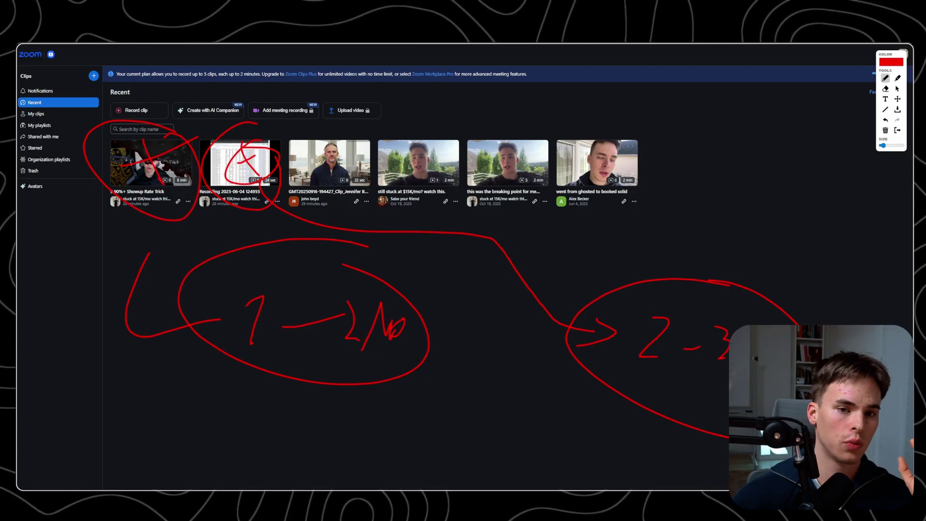
click(898, 130)
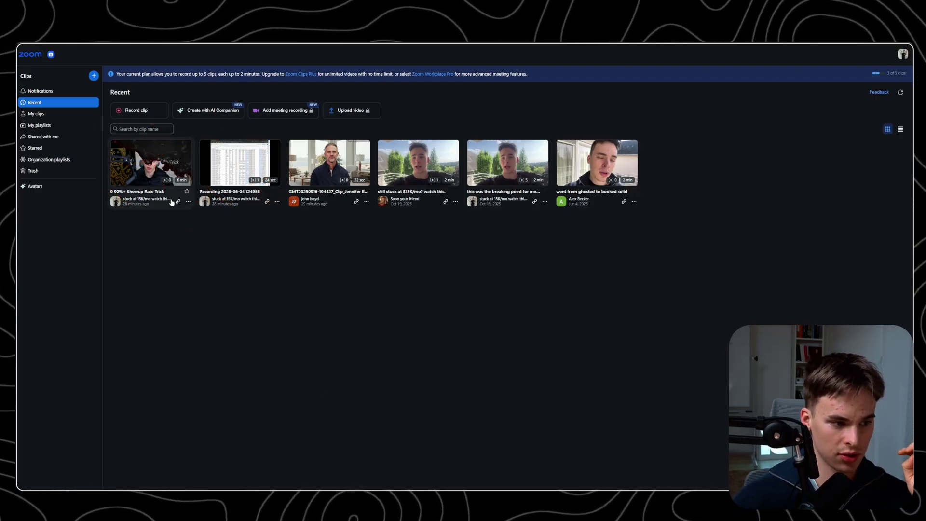
Check the display name and e-mail shown for the signed-in account.
click(903, 55)
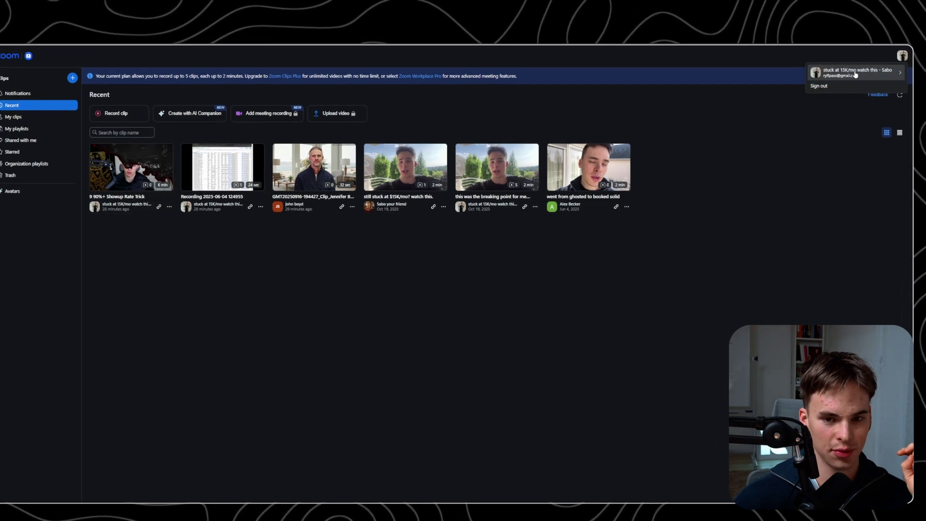
drag(855, 105, 806, 81)
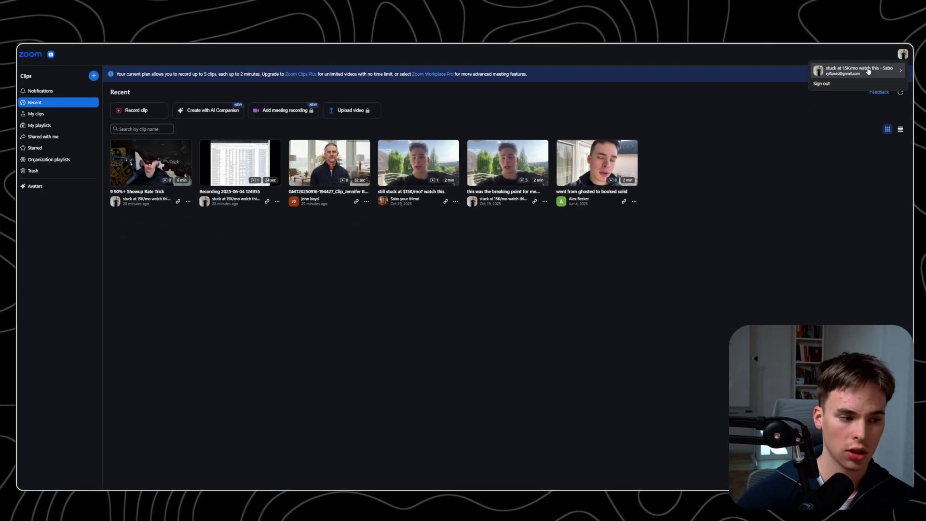
click(203, 242)
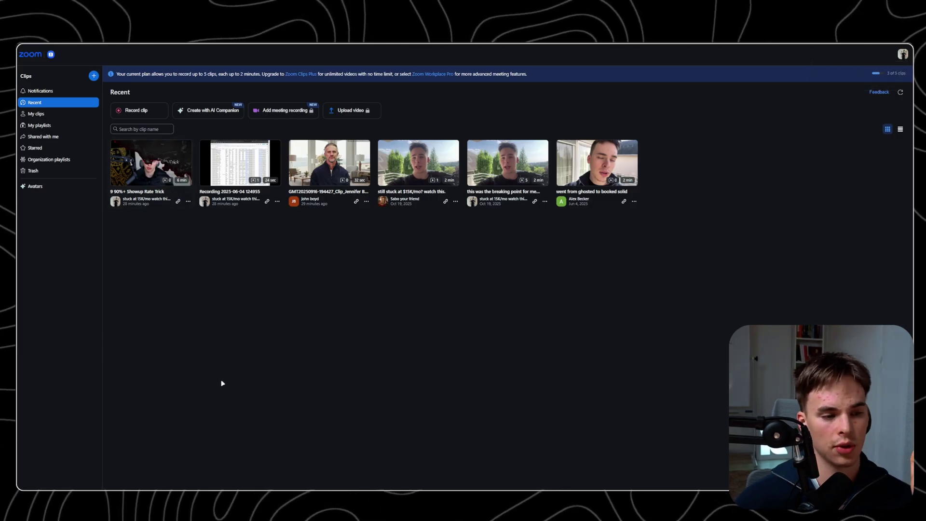
Open the clip "9 90%+ Showup Rate Trick" and add the test recipient's e-mail address to its general sharing.
mouse_move(126, 168)
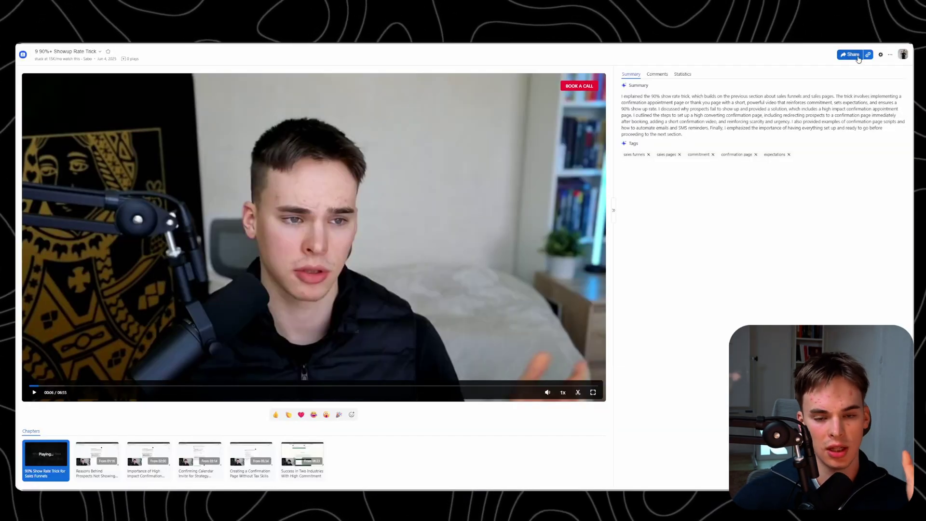
click(858, 57)
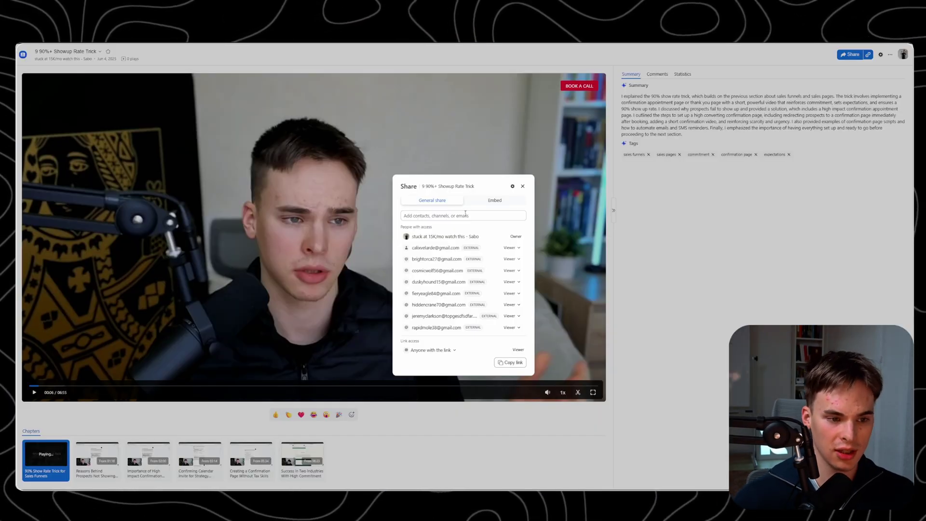
click(471, 214)
key(ctrl+v)
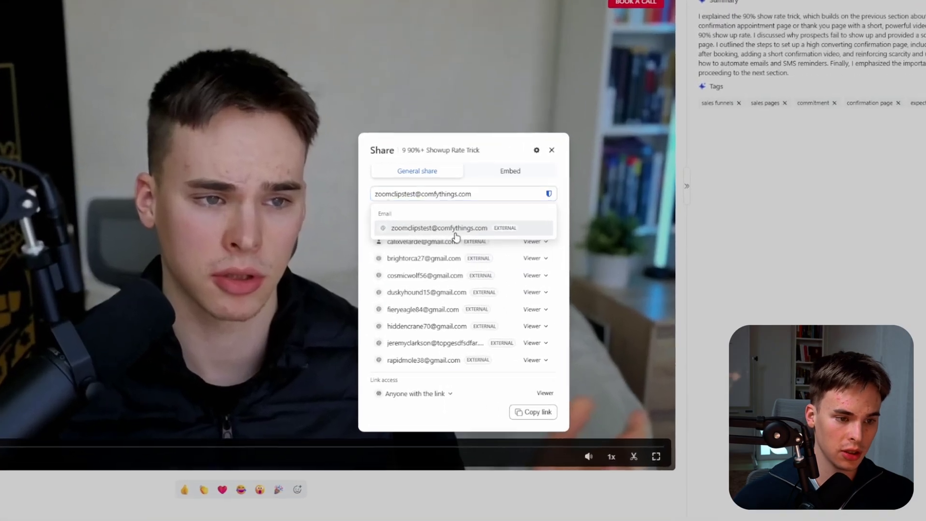
click(454, 229)
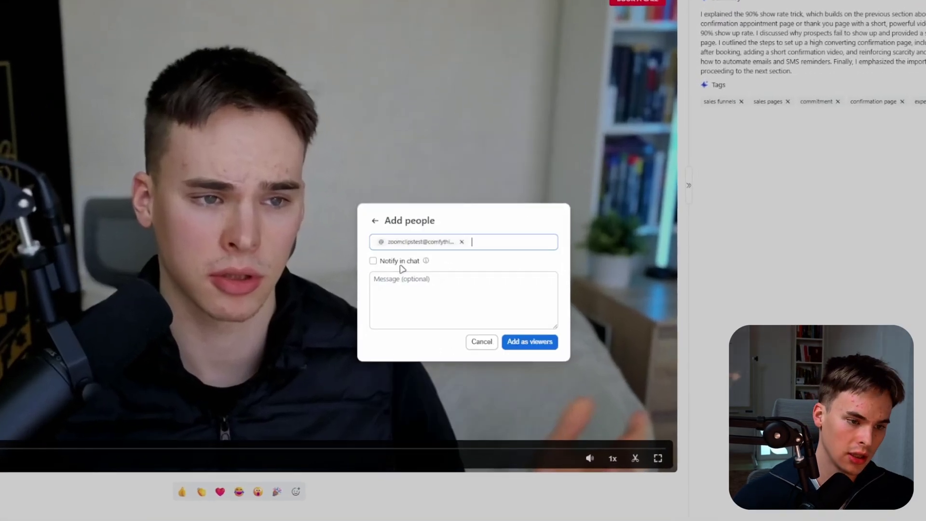
Enter the message "How you can achieve 90%+ showuprates with this simple trick..." and add the recipient as a viewer.
click(417, 296)
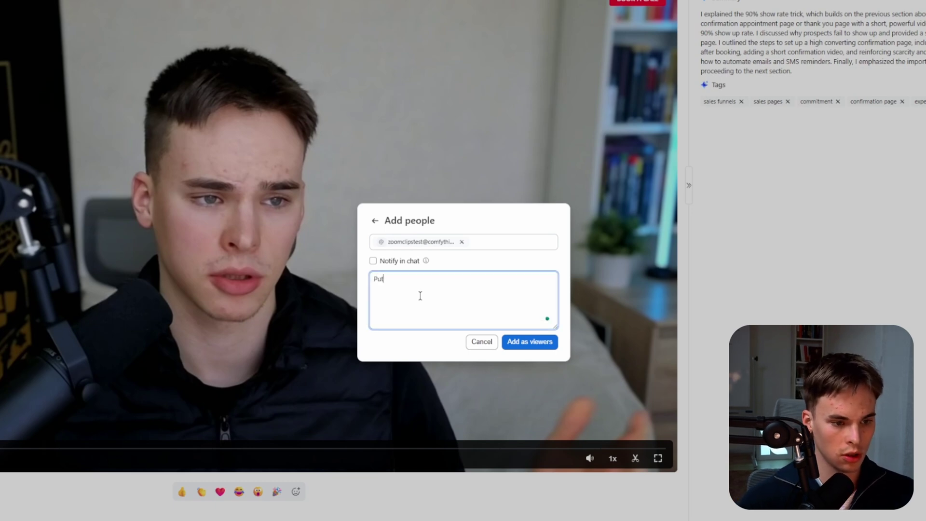
text(Put your pitch her)
key(ctrl+a)
text(H)
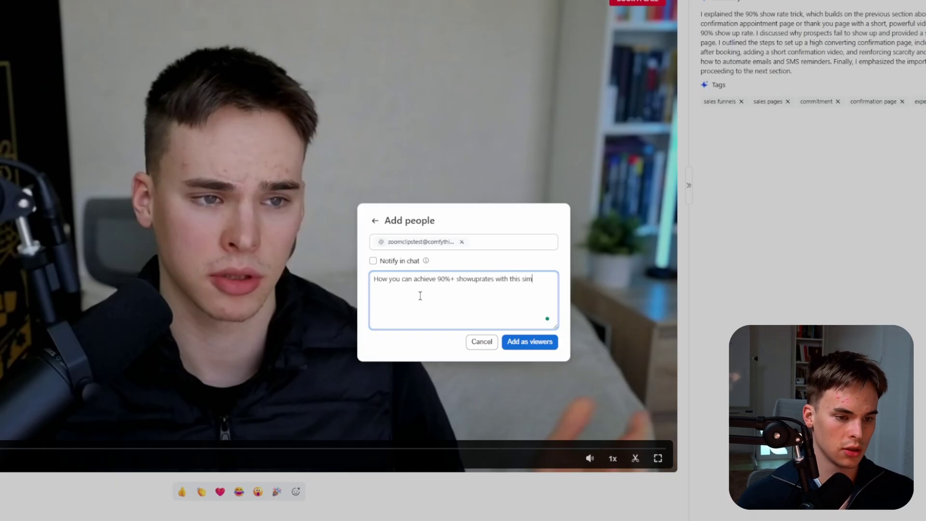
text(k...)
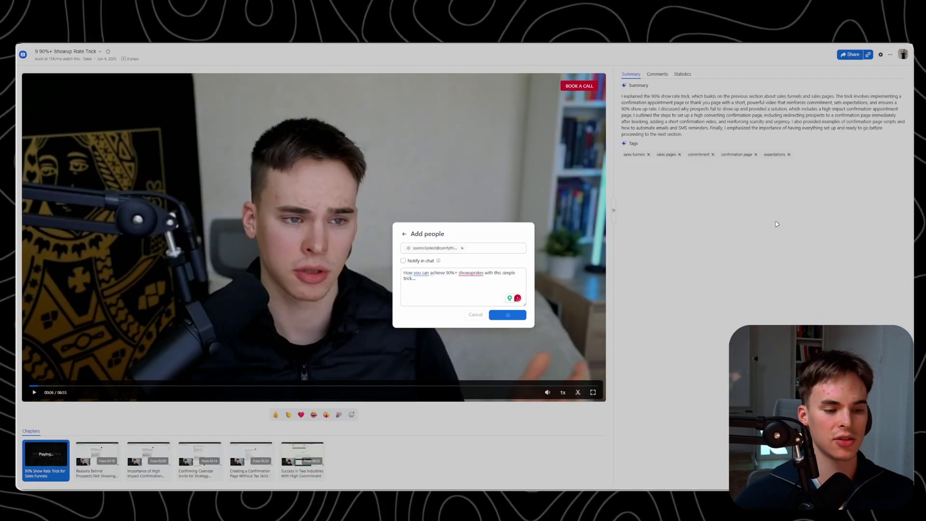
click(530, 341)
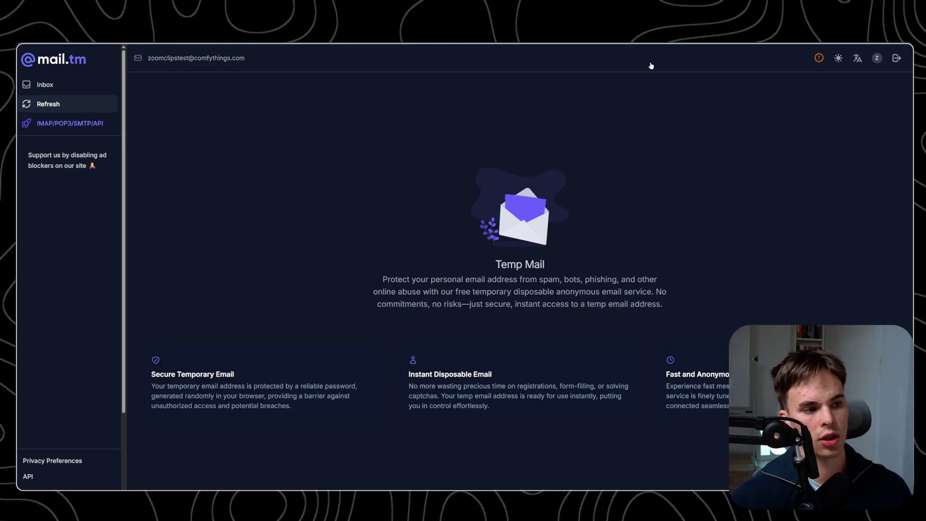
Switch to the mail.tm temporary mailbox, copy its address and refresh the inbox.
click(244, 58)
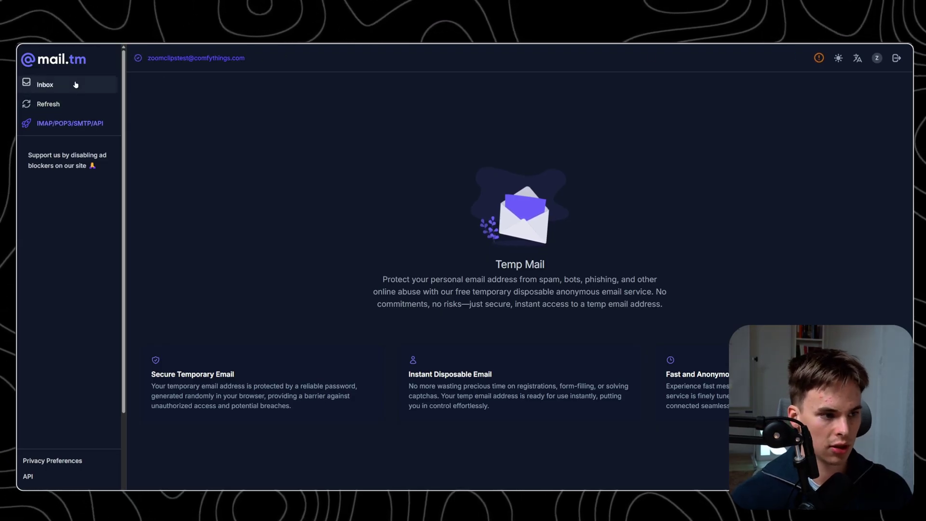
click(87, 103)
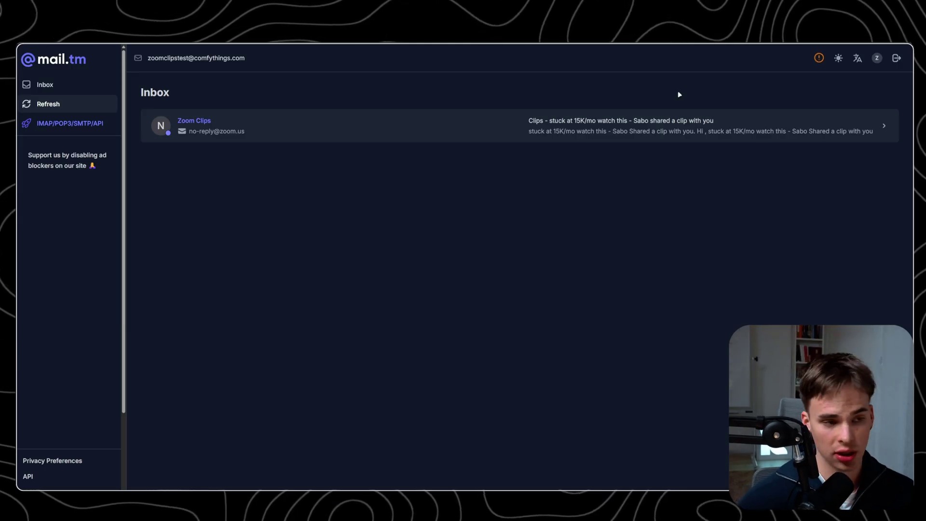
Circle the Zoom Clips sender and mark "Clips" and the "stuck at 15K/mo watch this" wording in the subject with the red pen.
key(ctrl+shift+a)
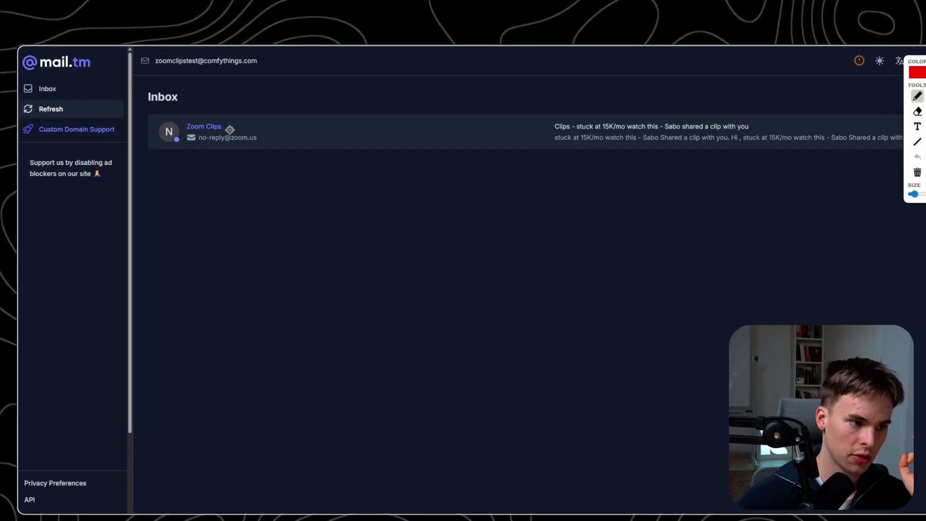
drag(221, 115, 242, 108)
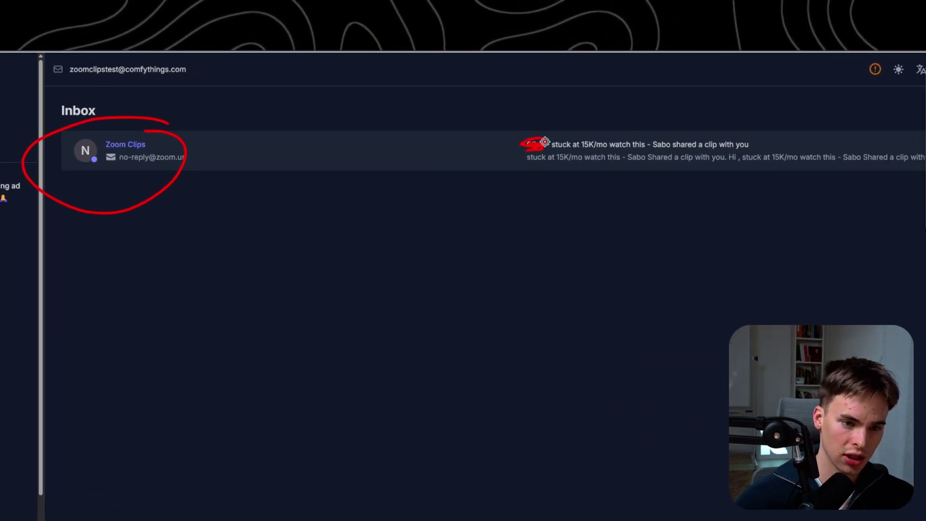
drag(533, 145, 549, 136)
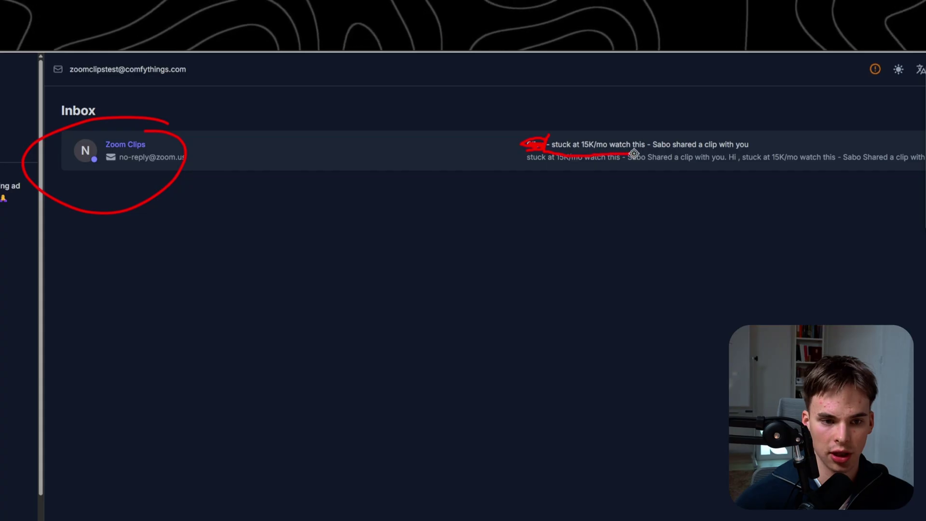
mouse_move(641, 153)
mouse_down()
mouse_move(761, 151)
mouse_move(623, 128)
mouse_move(546, 131)
mouse_up()
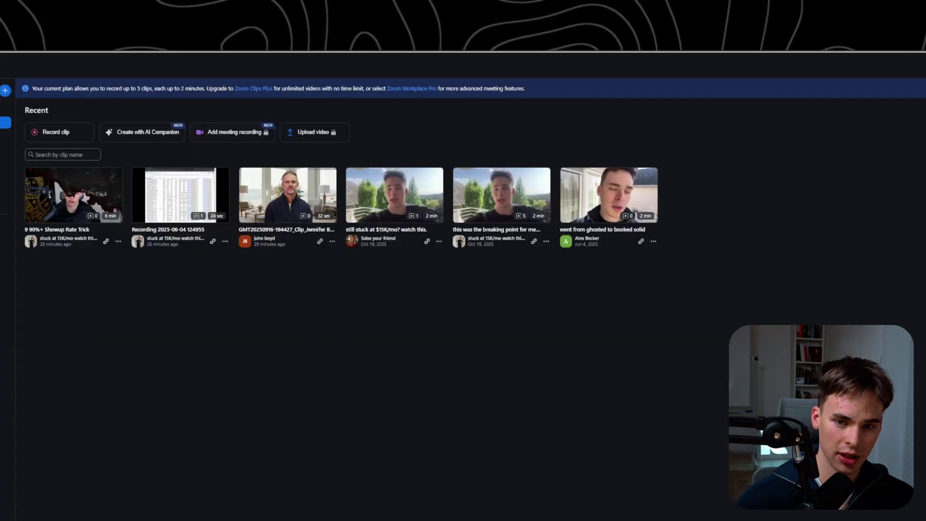
Recheck the account in Zoom Clips, and mark the subject line and sender of the received mail in red.
click(904, 82)
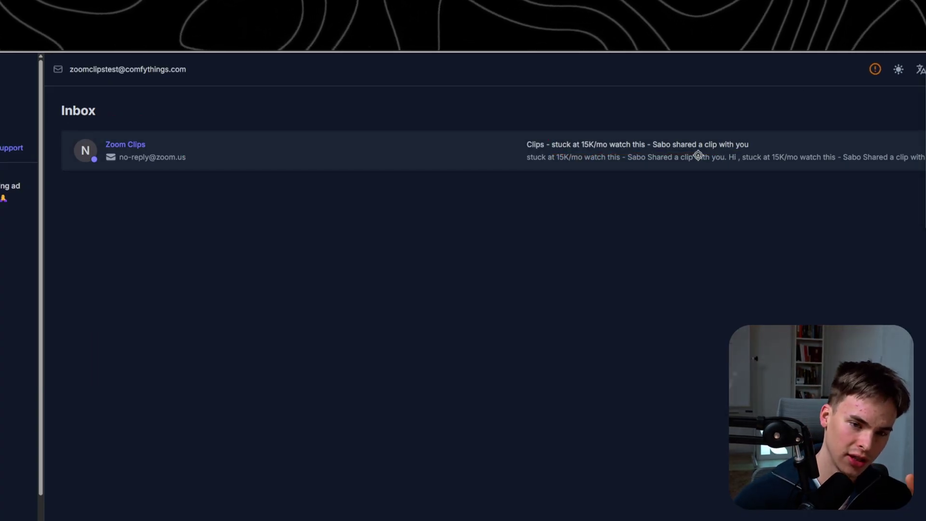
drag(673, 144, 746, 144)
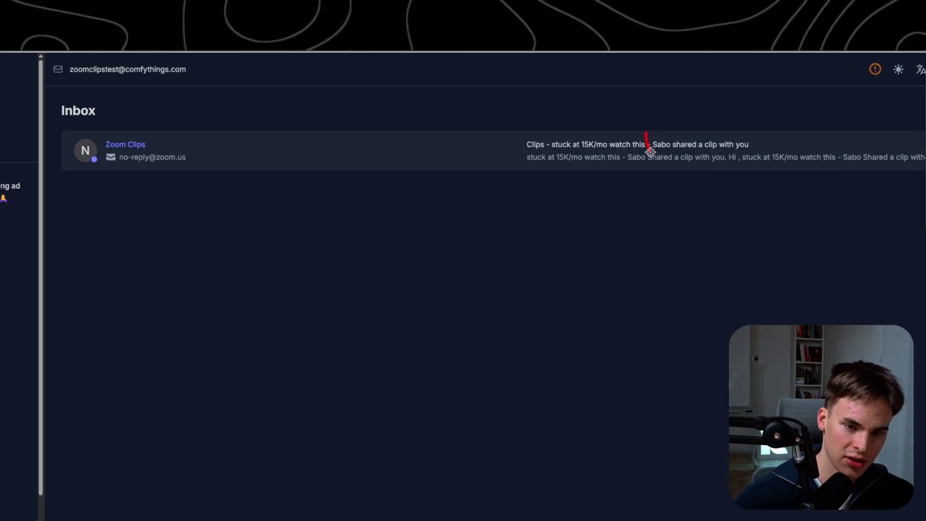
drag(655, 153, 668, 132)
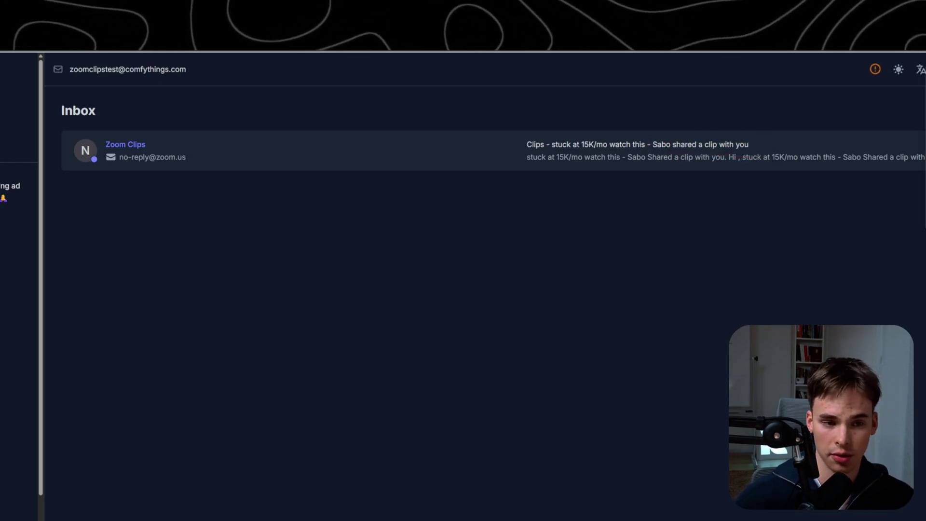
mouse_move(526, 154)
mouse_down()
mouse_move(497, 124)
mouse_move(528, 144)
mouse_up()
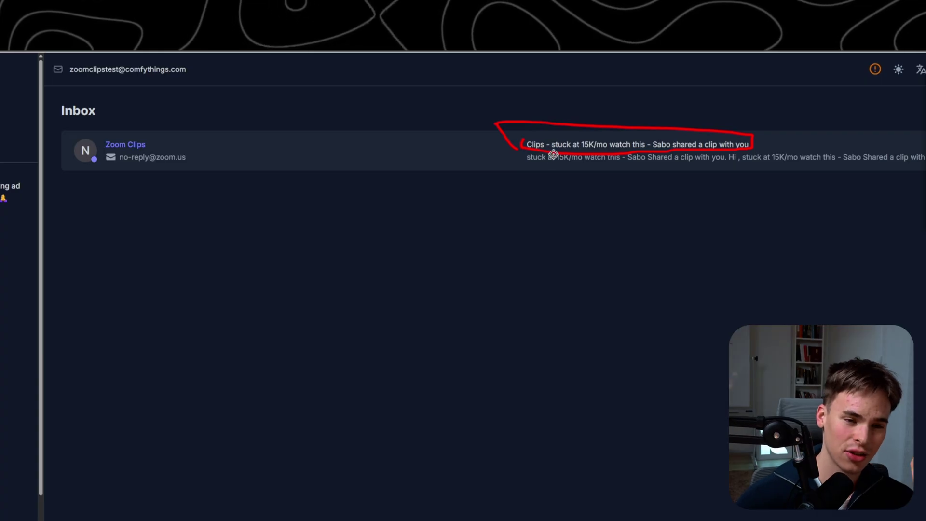
drag(173, 138, 143, 149)
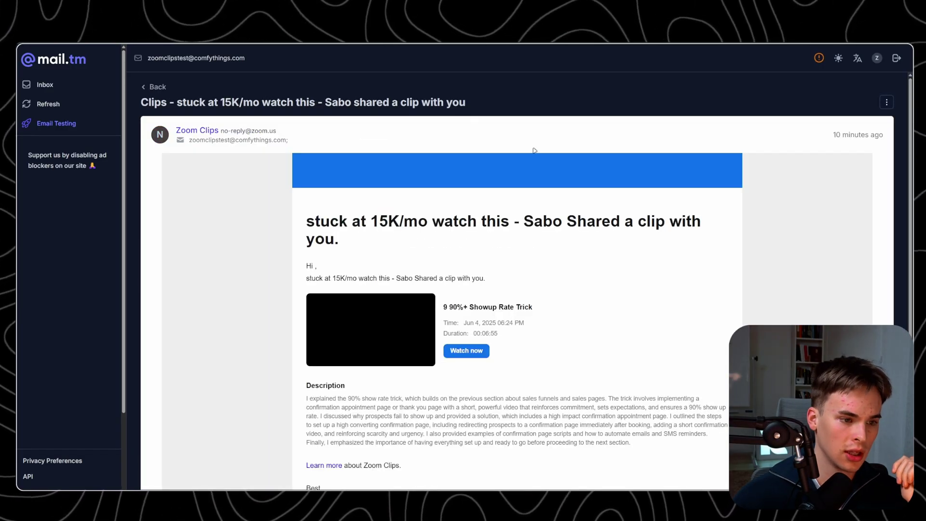
Read through the received Zoom Clips mail, examining its heading, greeting, sharing line, clip preview and description.
drag(380, 240, 309, 167)
click(479, 241)
scroll(338, 237, down, 1)
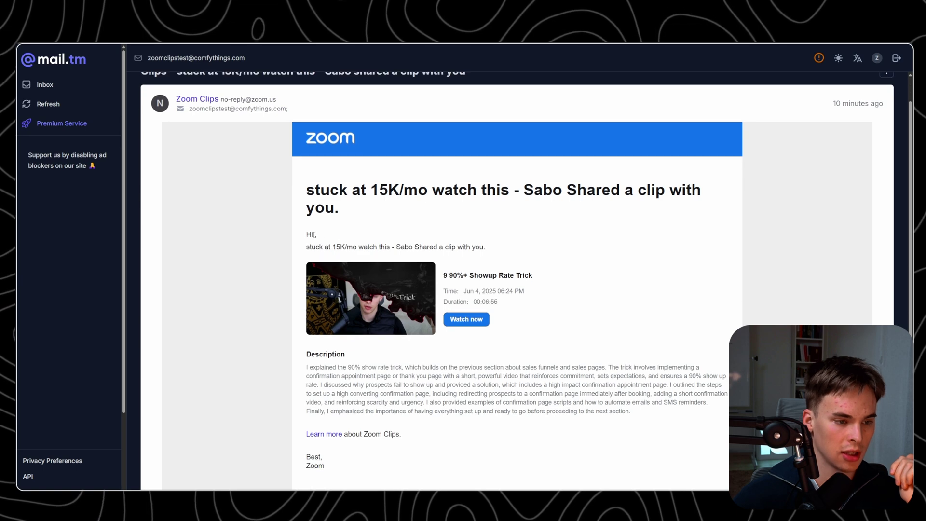
drag(309, 235, 307, 183)
drag(307, 247, 548, 247)
click(552, 246)
scroll(553, 247, down, 1)
scroll(553, 247, down, 2)
drag(305, 124, 630, 348)
click(514, 292)
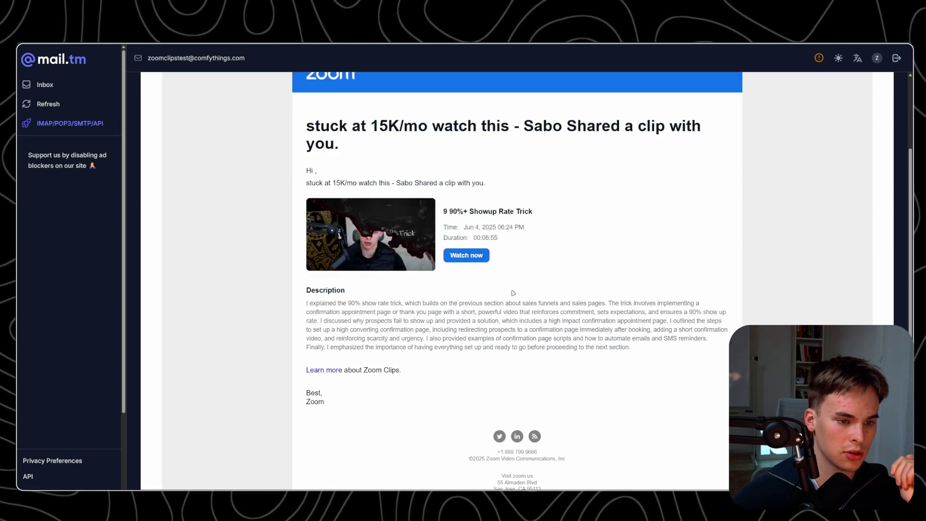
scroll(552, 278, down, 1)
scroll(473, 280, up, 4)
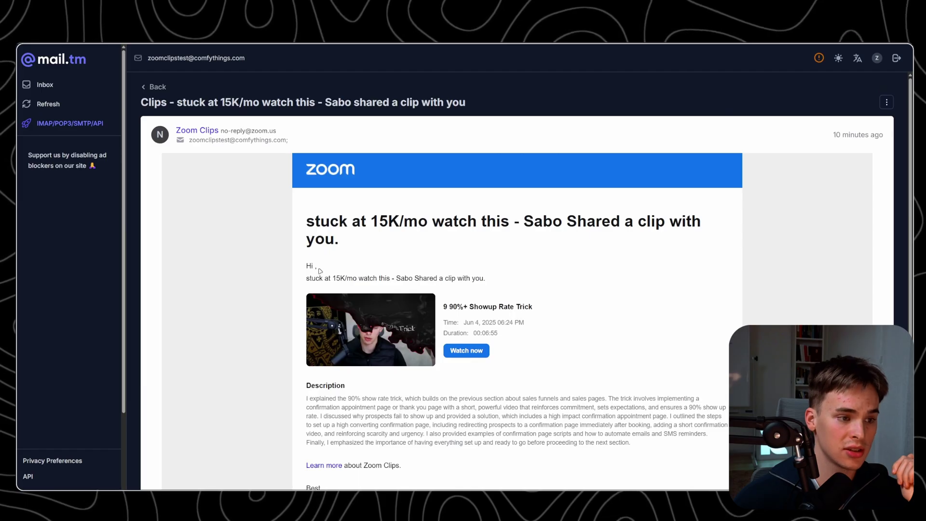
drag(307, 213, 514, 280)
click(514, 280)
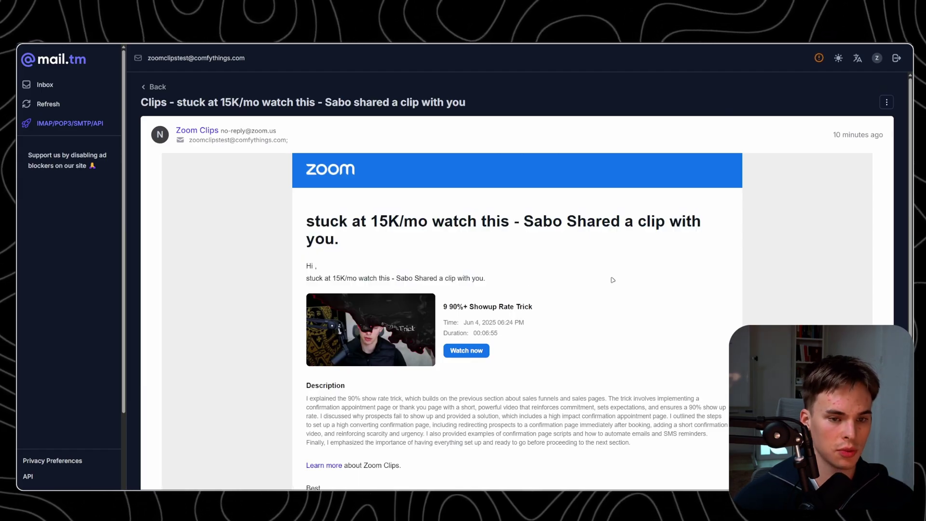
scroll(426, 280, down, 3)
scroll(424, 289, up, 2)
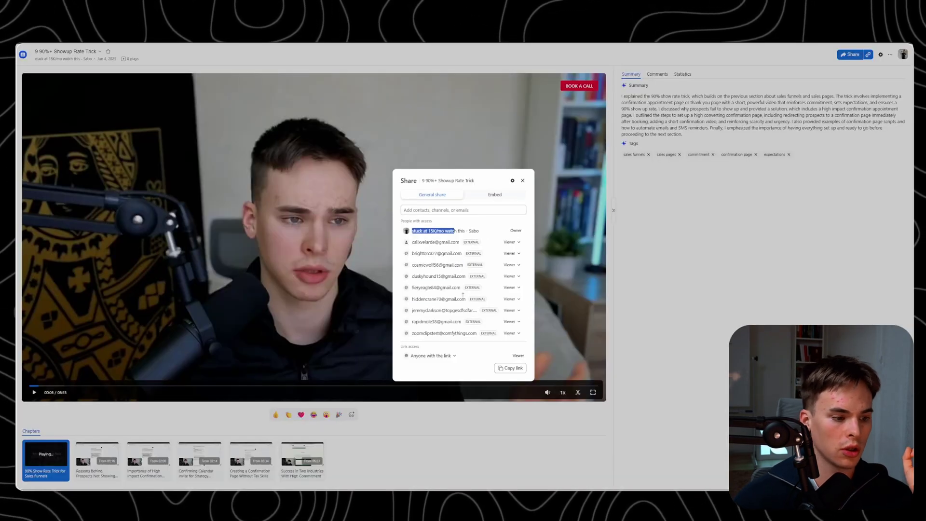
Return to the clip's page in Zoom Clips, close the Share dialog and review the clip's summary text.
click(478, 339)
click(523, 180)
double_click(700, 109)
scroll(109, 345, down, 4)
scroll(94, 313, up, 3)
click(678, 120)
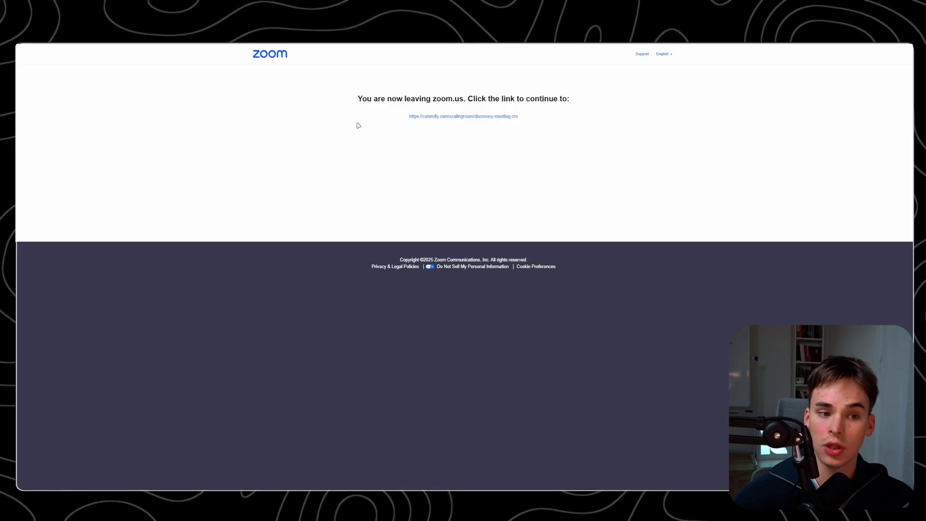
Follow the Calendly link out of Zoom and examine the title and details of the Discovery Meeting (ZM) booking page.
drag(356, 125, 580, 116)
click(490, 119)
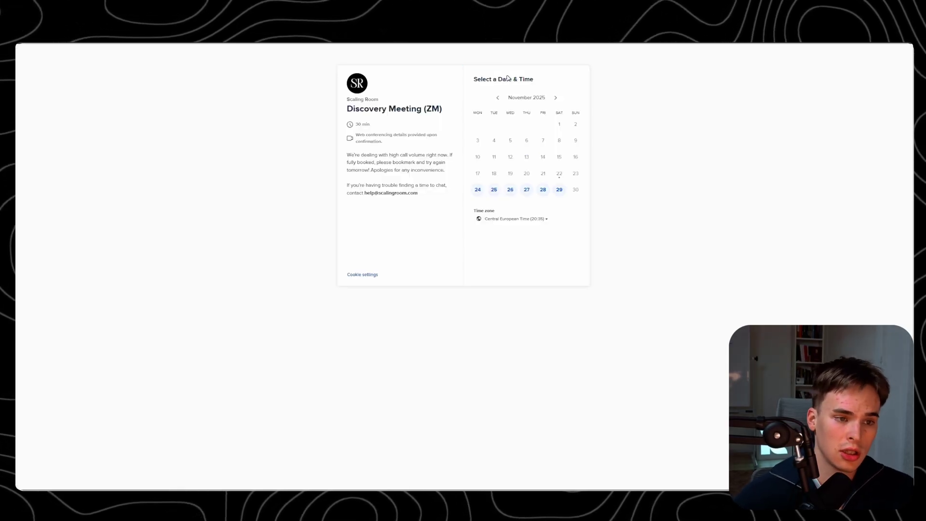
drag(363, 112, 424, 110)
click(455, 109)
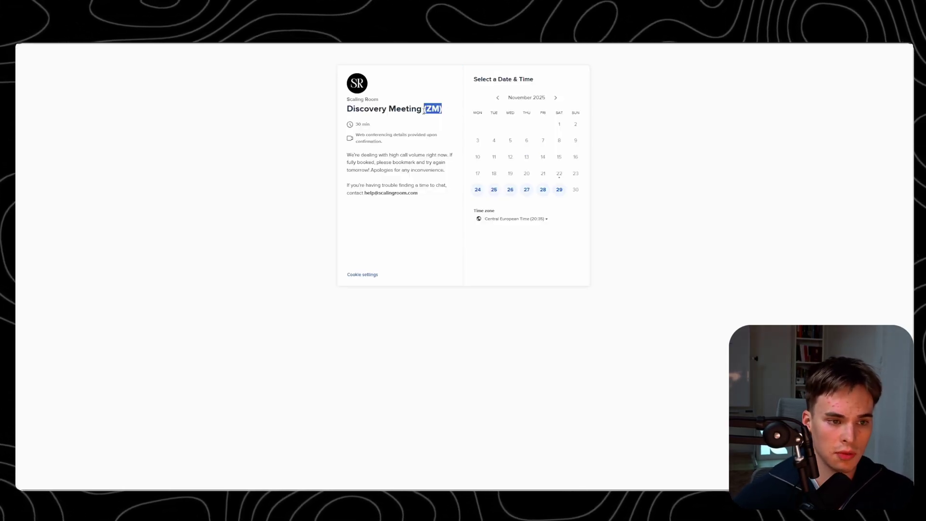
triple_click(417, 112)
click(453, 113)
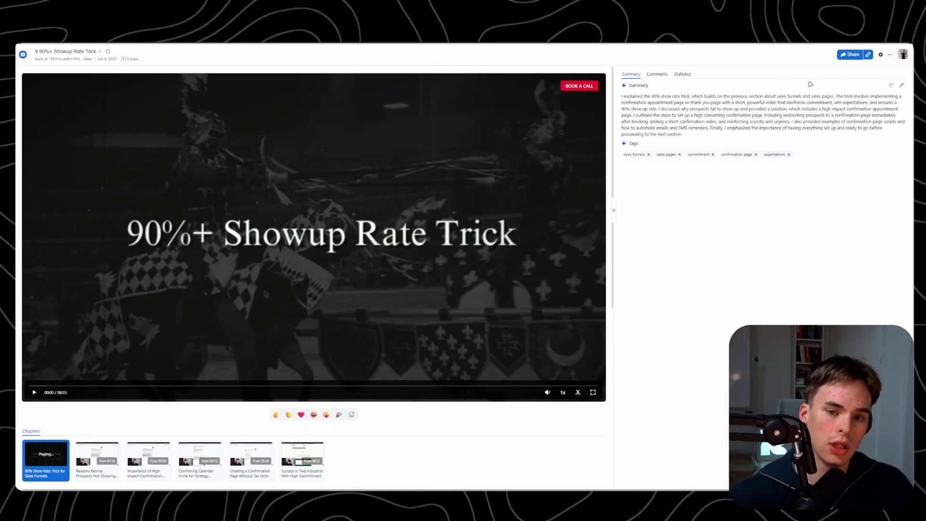
Change the clip's call-to-action button text to "SUBSCRIBE TO MY NEWSLETTER" and its button color to blue.
click(879, 54)
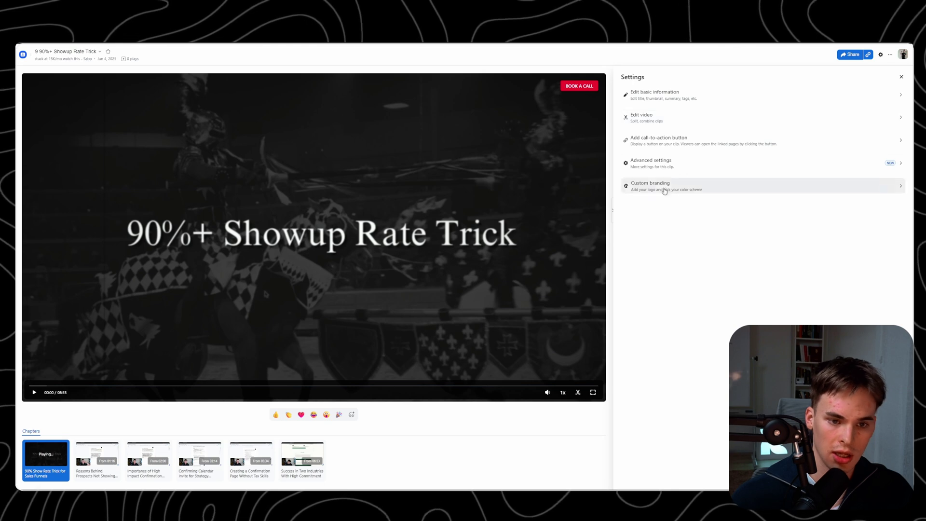
click(692, 142)
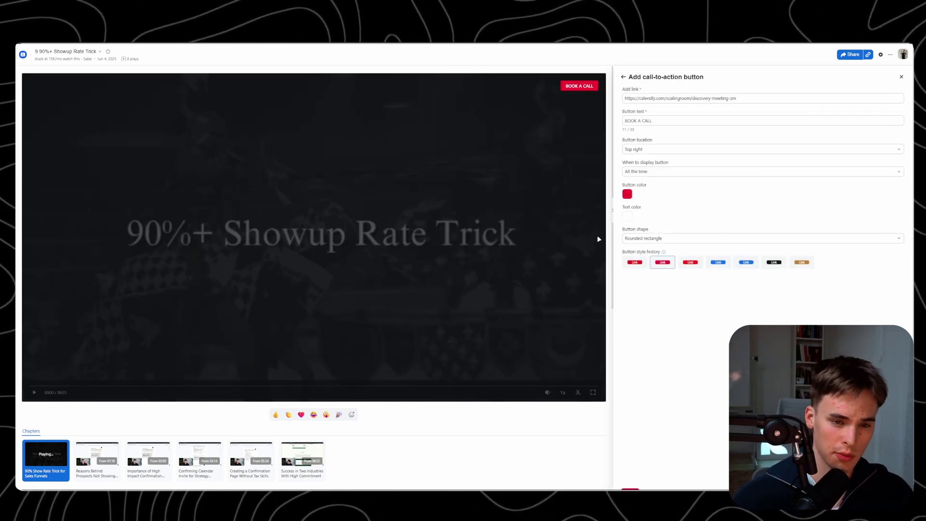
drag(743, 100, 647, 133)
key(Tab)
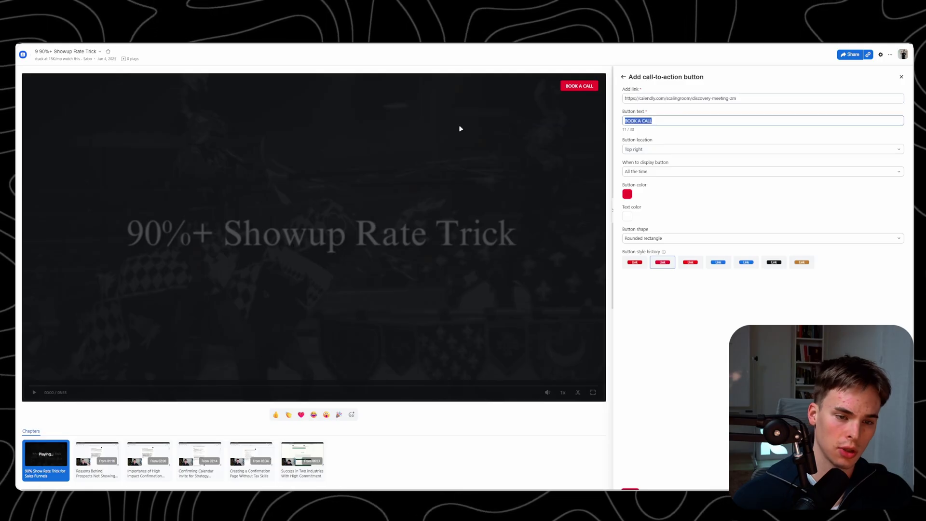
key(Caps_Lock)
text(SUBSCR)
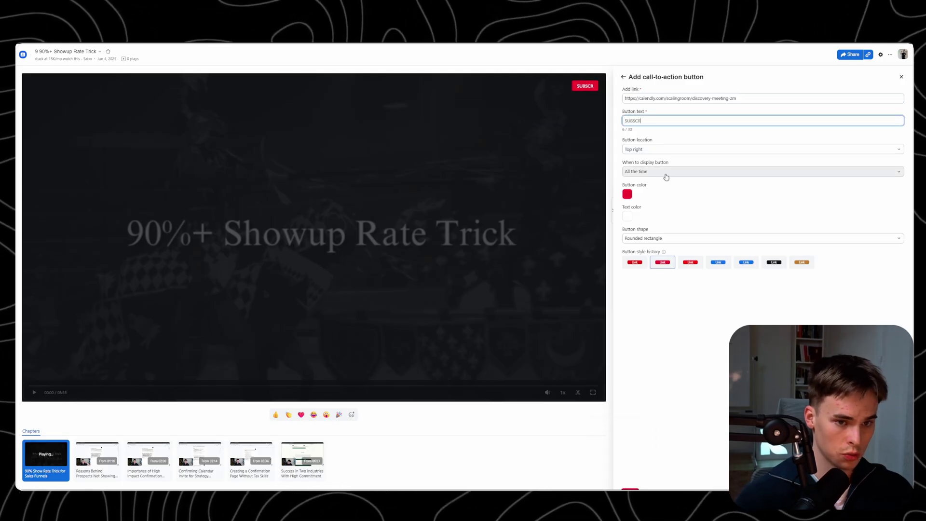
text(IBE TO MY NEWSLETTER)
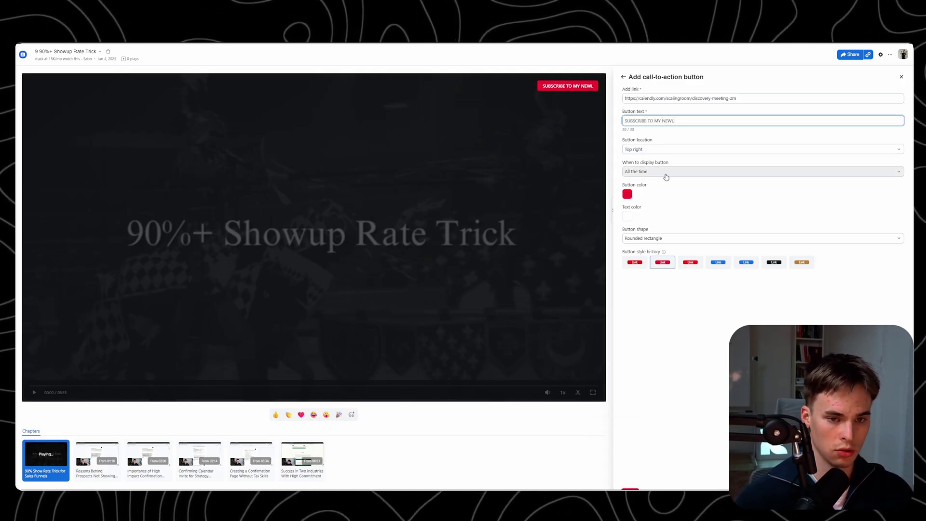
click(627, 194)
click(653, 311)
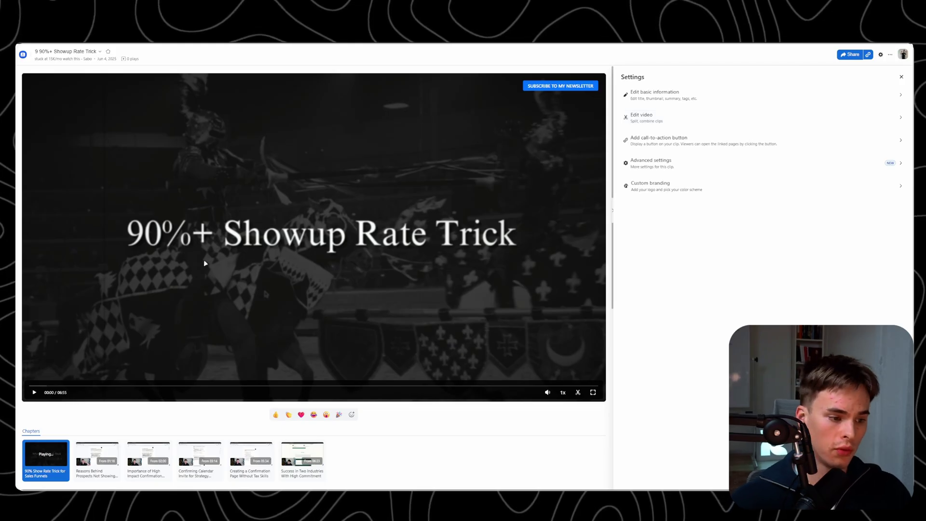
click(364, 386)
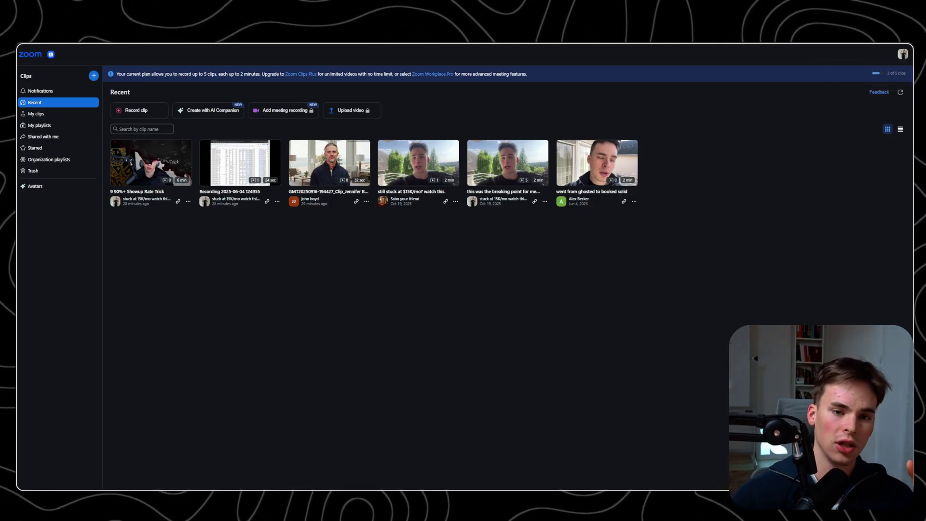
drag(113, 128, 203, 162)
drag(114, 184, 203, 128)
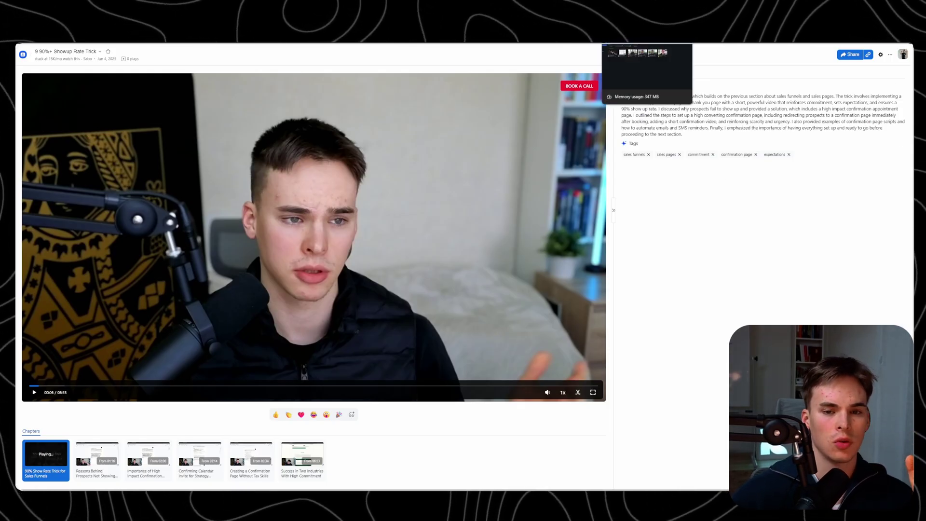
Open the Share dialog of the 90%+ Showup Rate Trick clip and review its people with access.
click(851, 56)
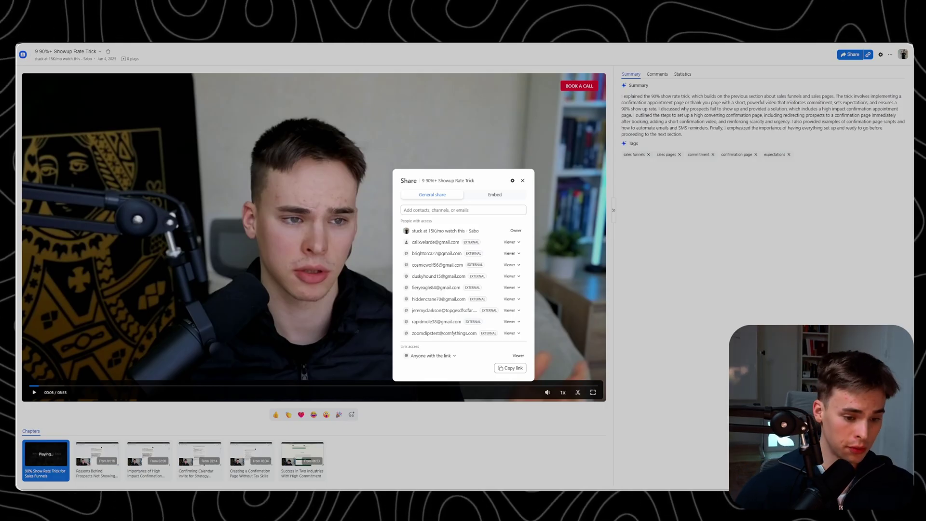
key(super+e)
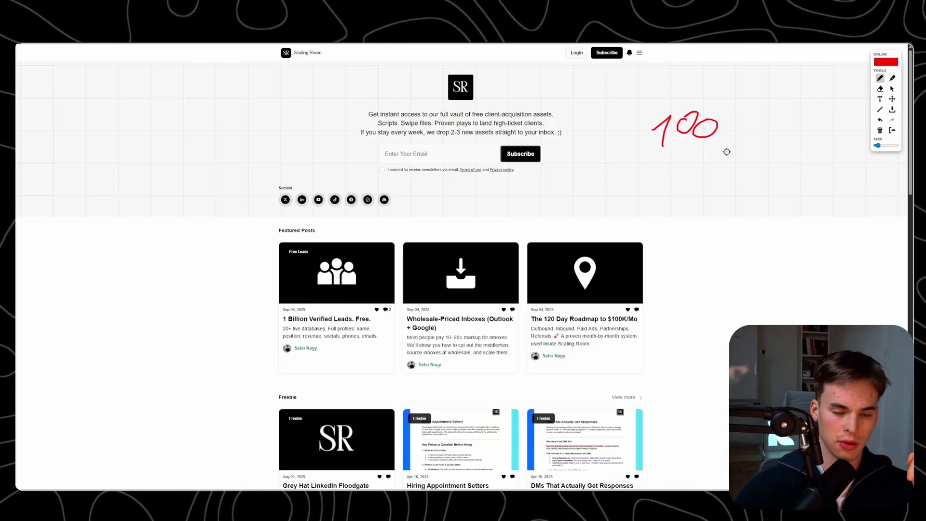
Write a dash and "100" after the handwritten 100 on the Scaling Room page with the red pen.
drag(740, 138, 778, 139)
drag(790, 133, 801, 146)
drag(820, 128, 821, 130)
drag(842, 128, 842, 131)
Write "10K" in red below the handwritten numbers, circle it, and draw a second large circle with extra strokes underneath.
mouse_move(680, 244)
mouse_down()
mouse_move(690, 223)
mouse_move(706, 248)
mouse_up()
mouse_move(723, 223)
mouse_down()
mouse_move(727, 242)
mouse_move(751, 218)
mouse_move(747, 238)
mouse_up()
drag(754, 219, 755, 236)
drag(763, 204, 665, 259)
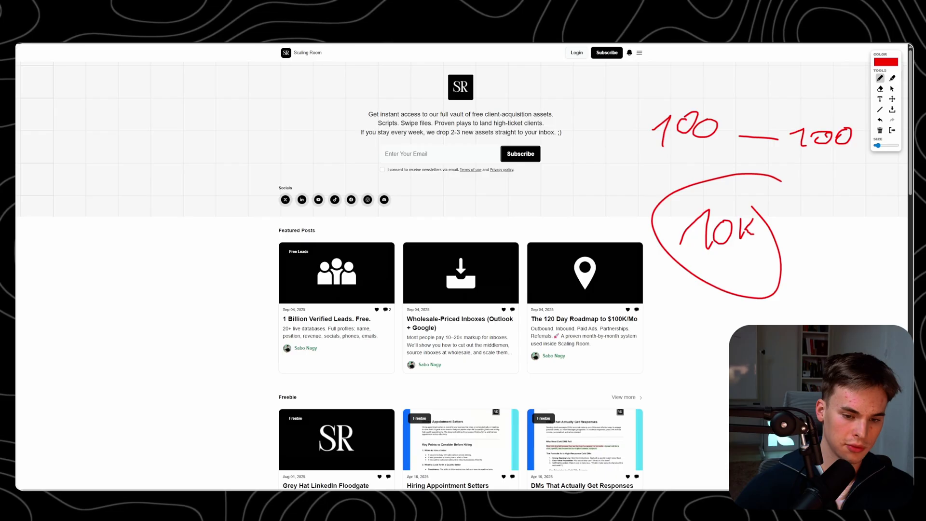
drag(828, 323, 730, 407)
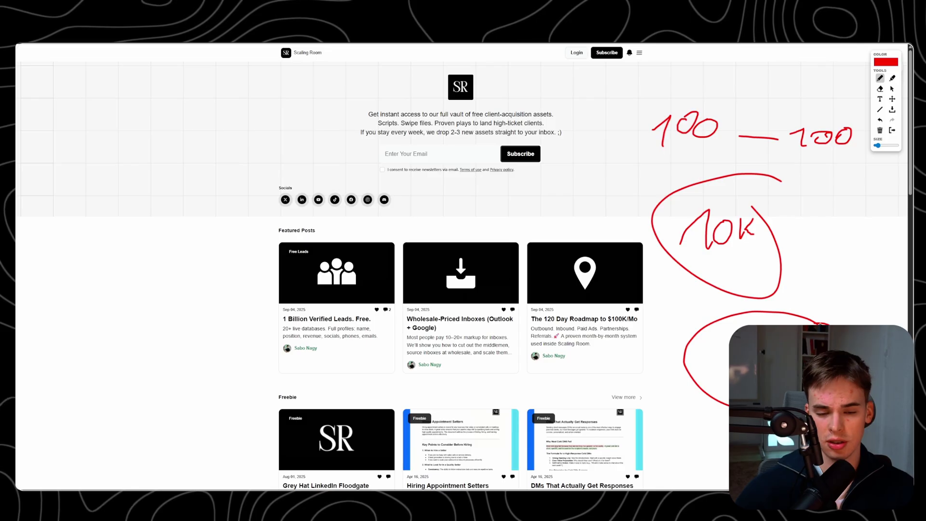
mouse_move(839, 270)
mouse_down()
mouse_move(831, 290)
mouse_move(852, 272)
mouse_move(876, 288)
mouse_move(890, 280)
mouse_up()
drag(866, 247, 907, 266)
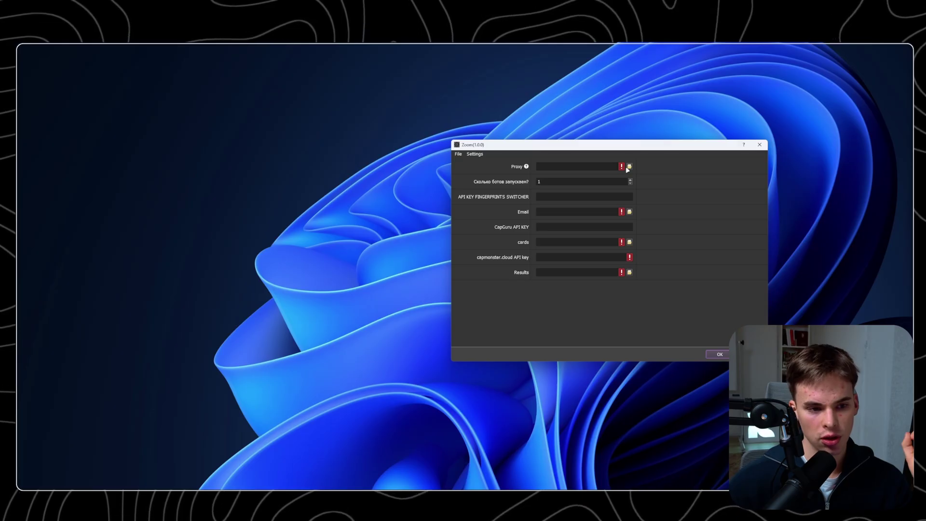
Set the number of bots to launch to 100 in the Zoom(1.0.0) settings dialog.
click(538, 183)
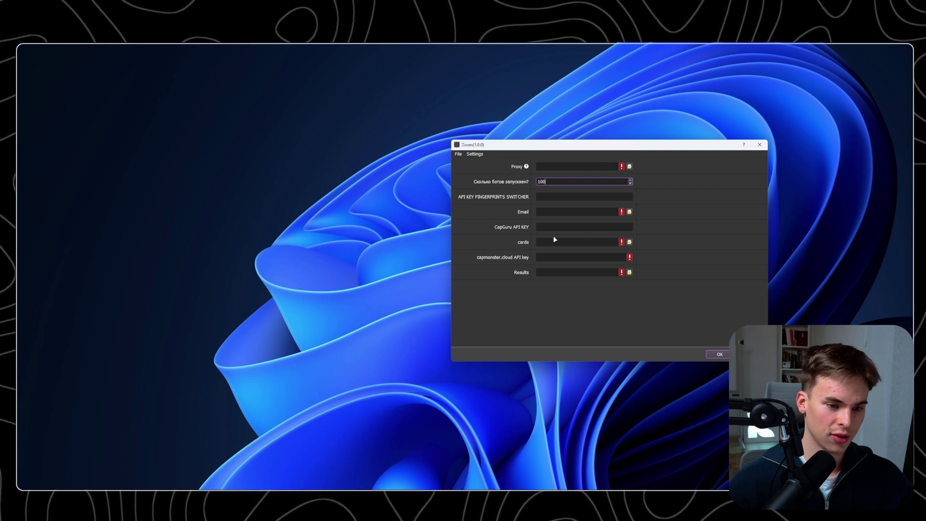
click(542, 213)
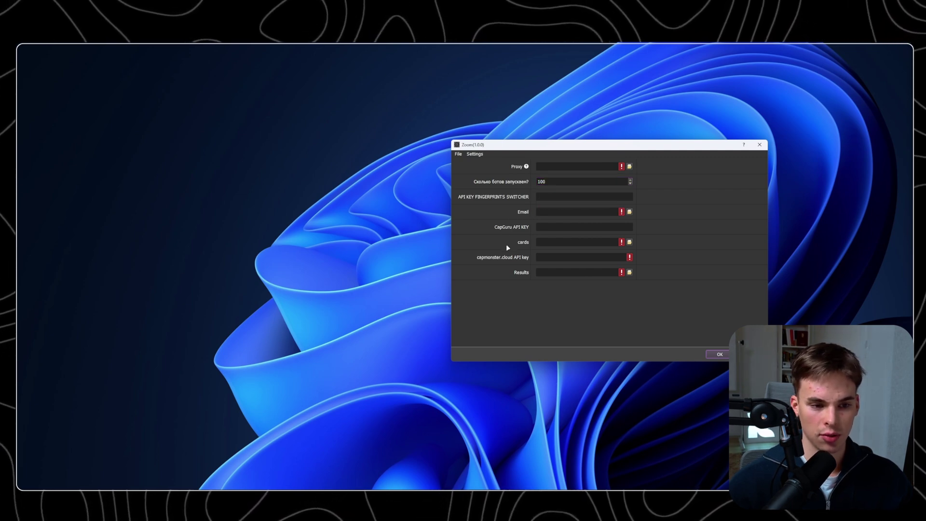
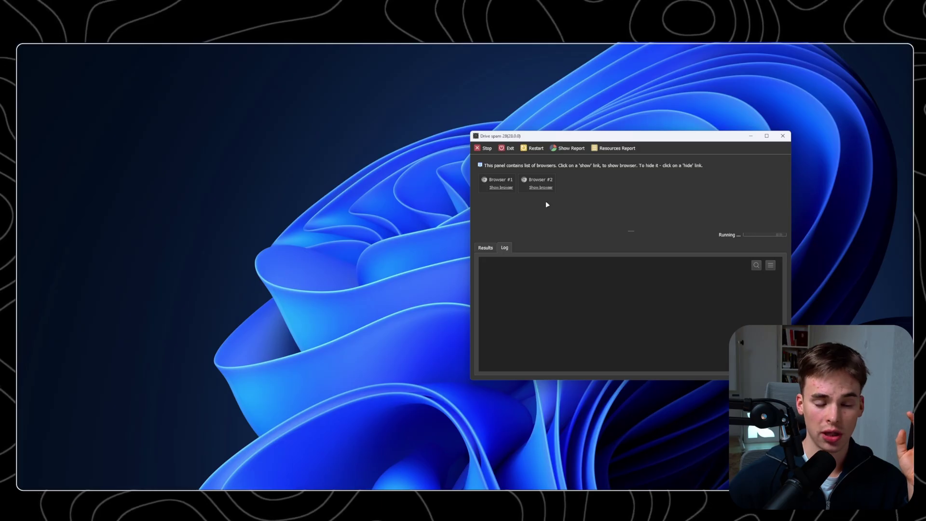
Show the running browsers of the Drive spam run and spread their windows apart to view them.
click(575, 188)
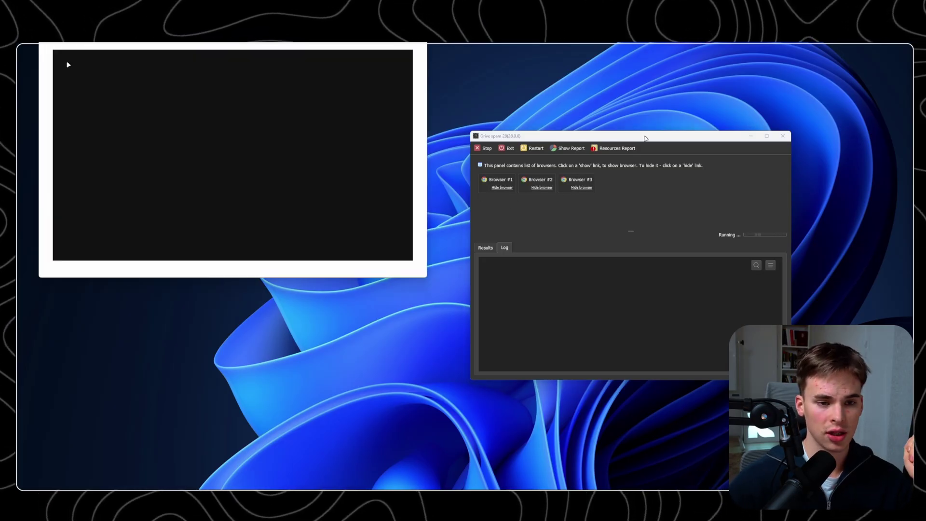
drag(280, 48, 335, 180)
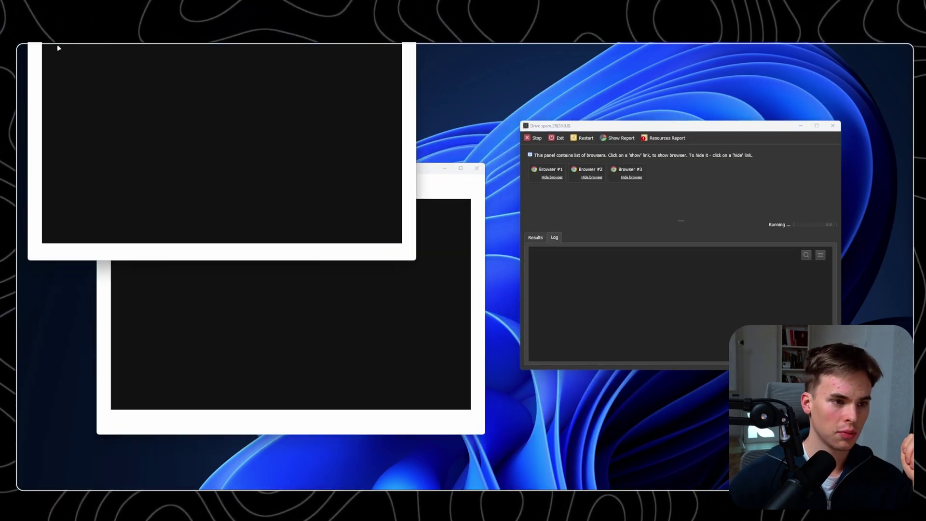
click(690, 453)
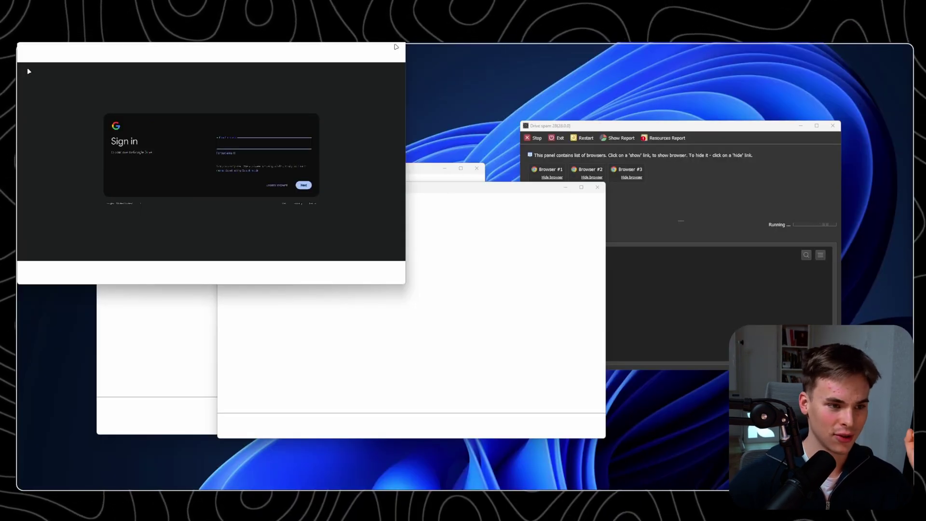
Hide the running browser windows again and exit the Drive spam run.
click(592, 177)
click(552, 177)
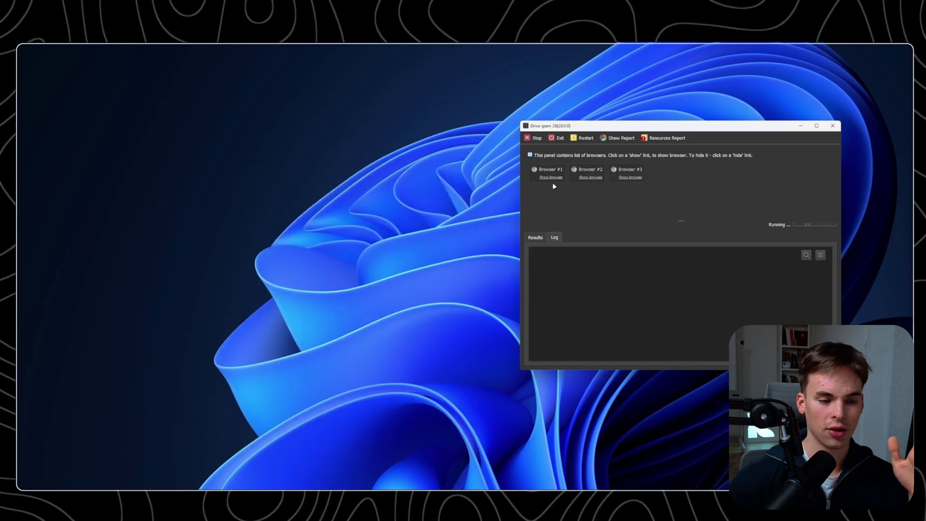
click(557, 140)
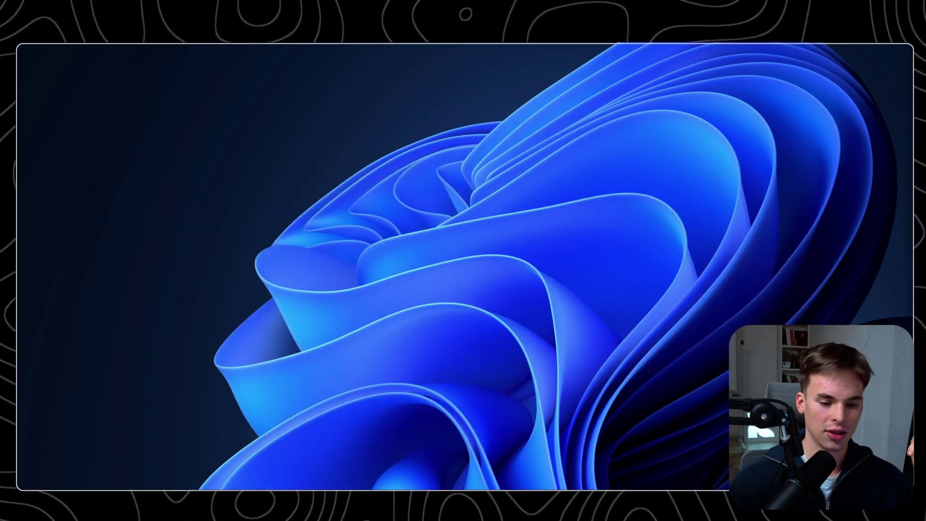